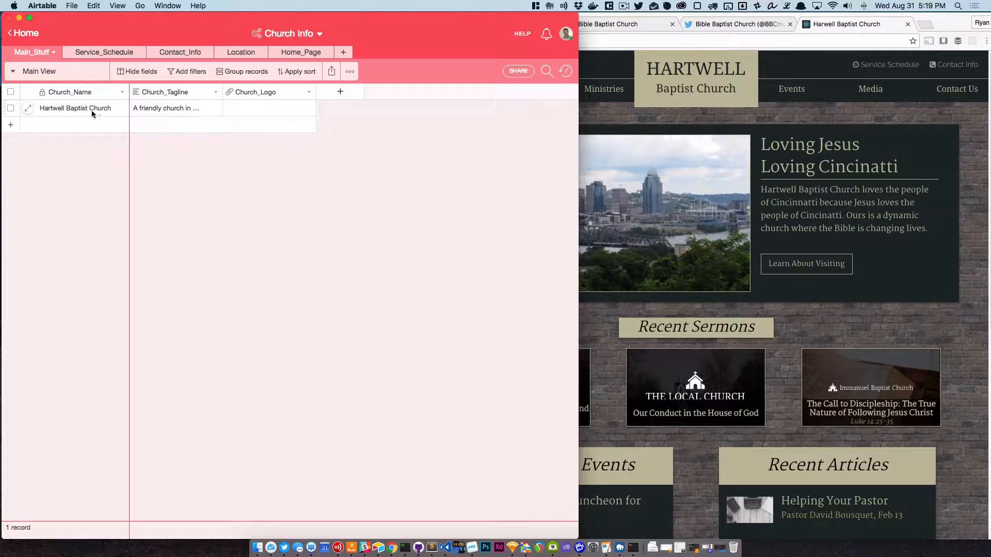
Switch to Chrome and examine where the church name and tagline appear in the Hartwell Baptist Church home page's header and footer.
{"action": "left_click", "coordinate": [719, 92]}
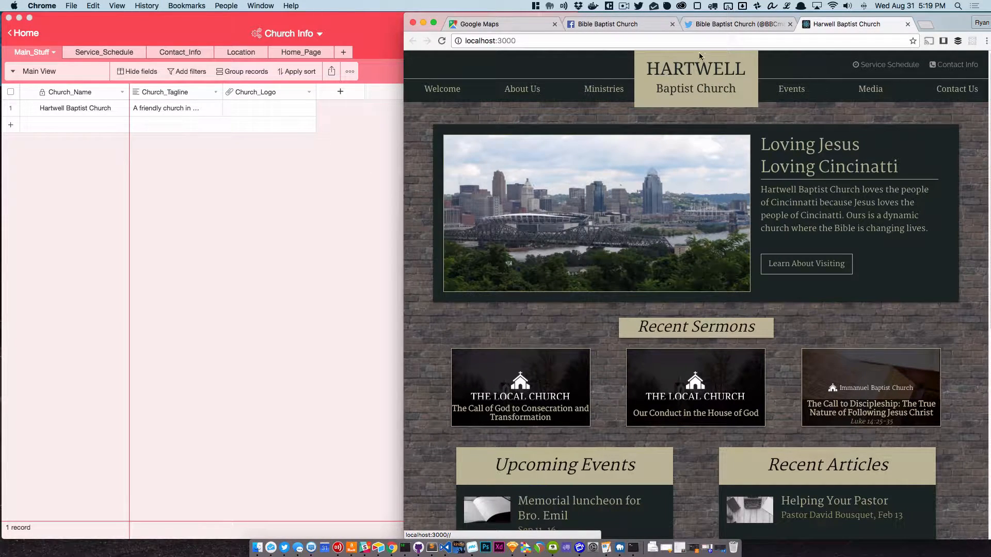
{"action": "left_click", "coordinate": [862, 93]}
{"action": "scroll", "coordinate": [697, 307], "scroll_direction": "down", "scroll_amount": 7}
{"action": "scroll", "coordinate": [519, 403], "scroll_direction": "up", "scroll_amount": 7}
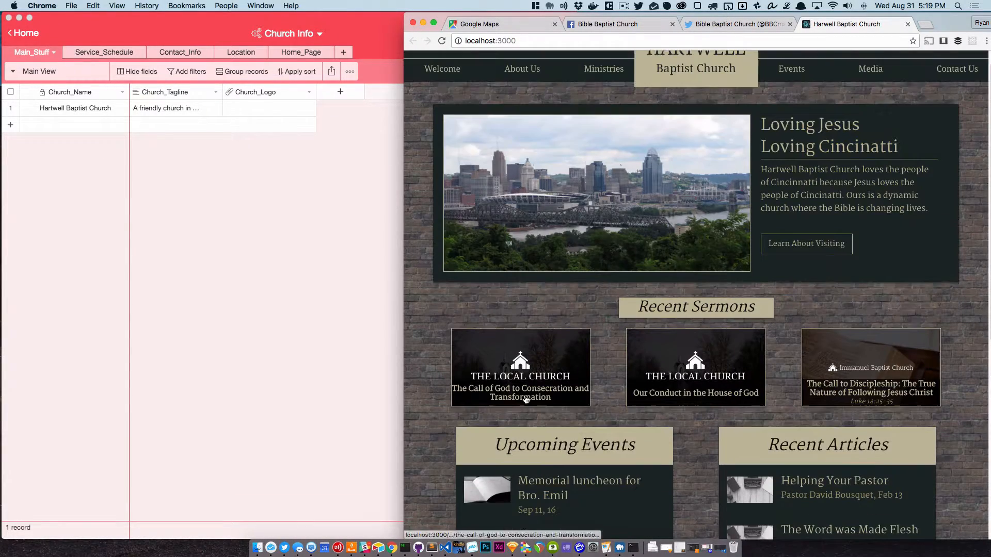
{"action": "scroll", "coordinate": [519, 403], "scroll_direction": "up", "scroll_amount": 1}
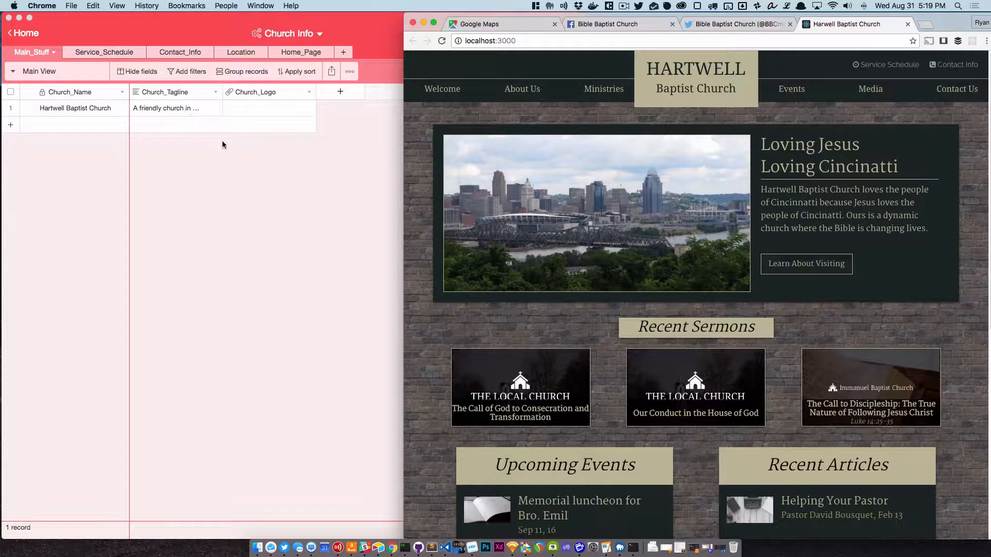
{"action": "scroll", "coordinate": [691, 310], "scroll_direction": "down", "scroll_amount": 7}
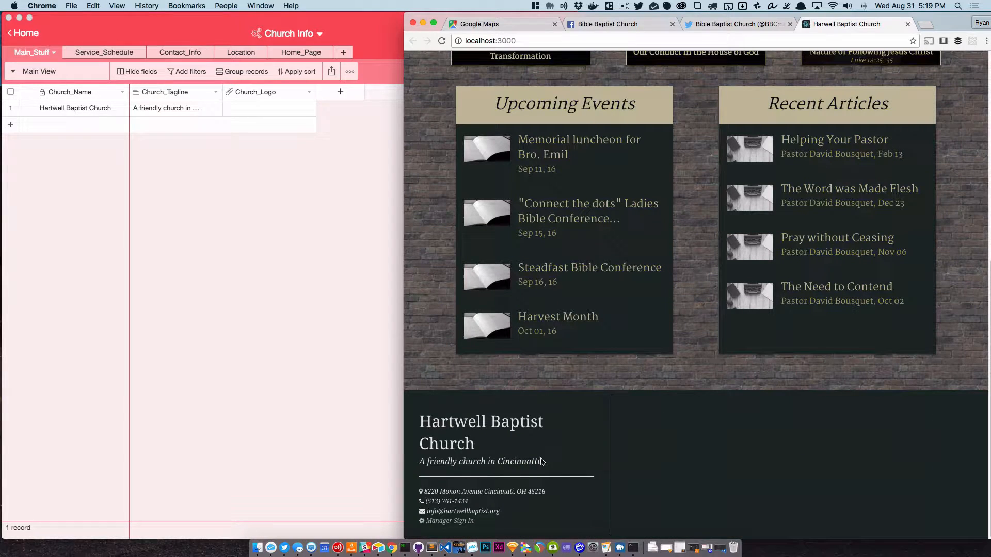
{"action": "scroll", "coordinate": [541, 475], "scroll_direction": "up", "scroll_amount": 3}
{"action": "scroll", "coordinate": [540, 475], "scroll_direction": "up", "scroll_amount": 5}
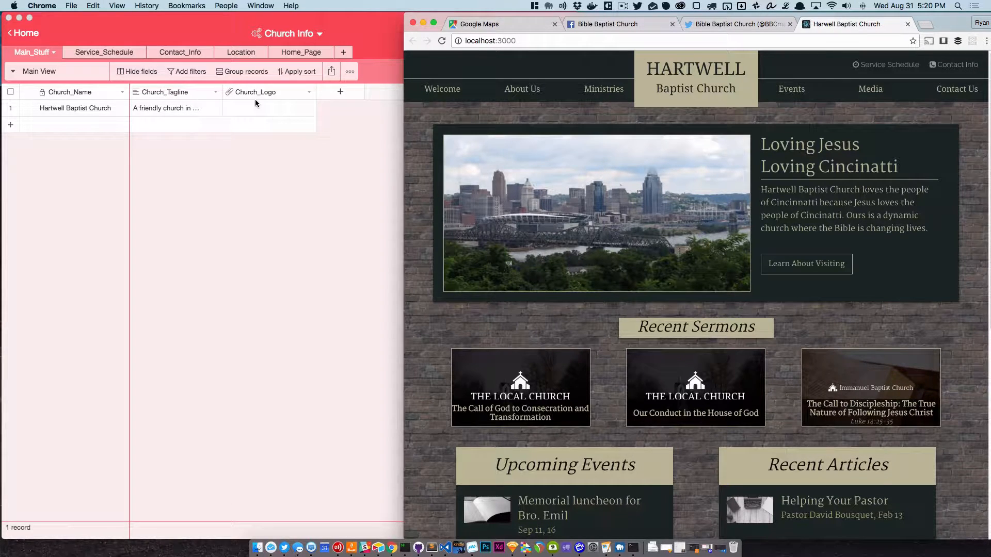
In Airtable, add a record named Thursday Patch Clubs to the Service_Schedule table.
{"action": "left_click", "coordinate": [109, 57]}
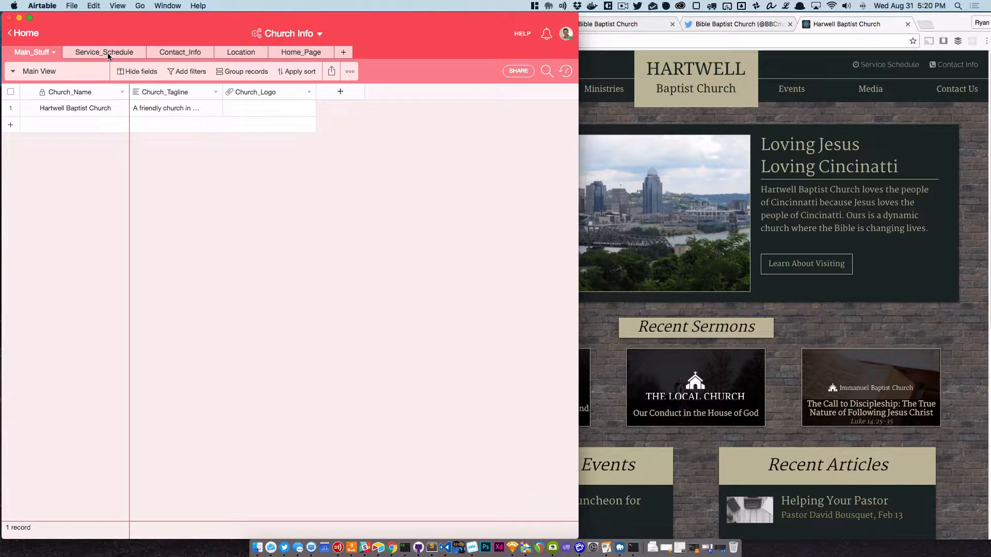
{"action": "left_click", "coordinate": [140, 54]}
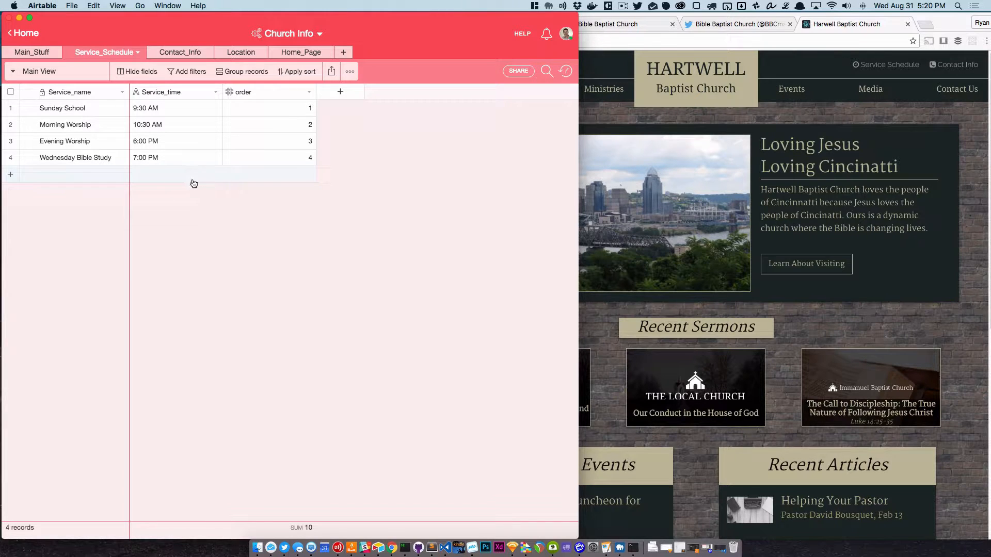
{"action": "left_click", "coordinate": [77, 174]}
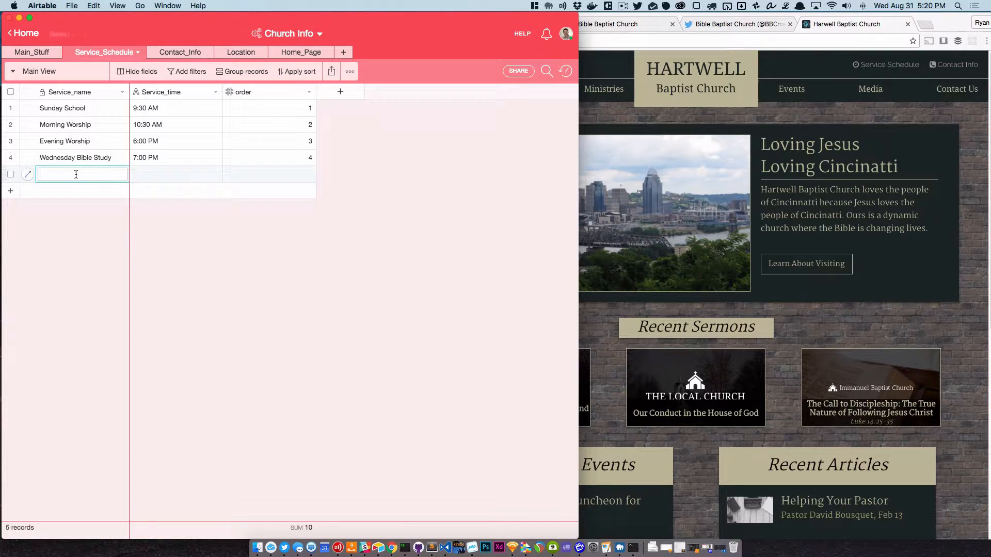
{"action": "type", "text": "Patch Clubs"}
{"action": "key", "text": "Tab"}
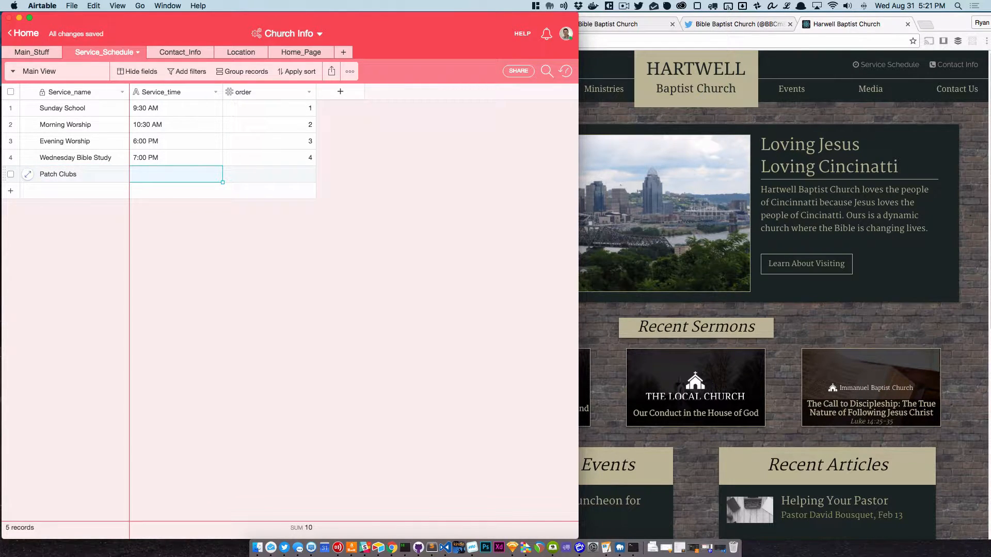
{"action": "double_click", "coordinate": [58, 174]}
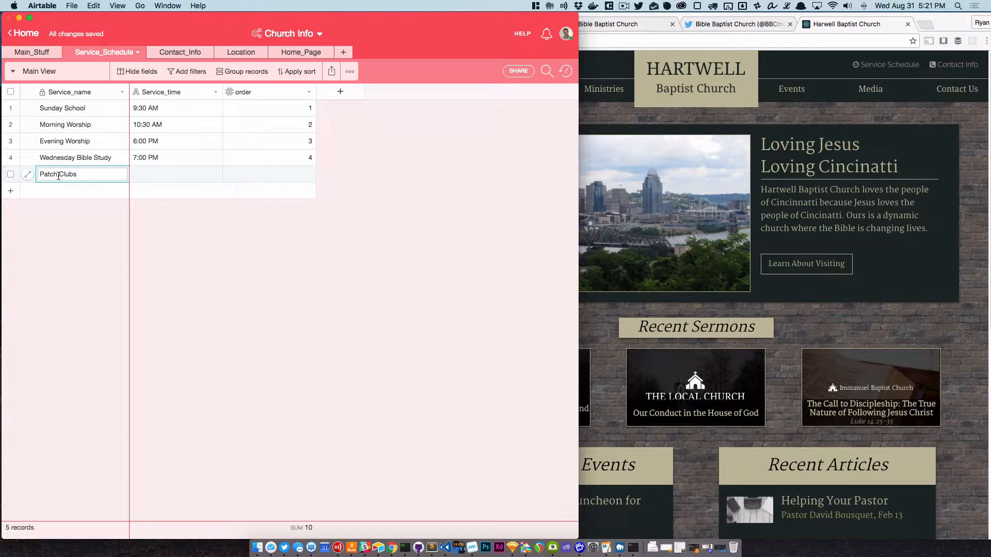
{"action": "type", "text": "Thursday"}
Set the Service_time of the Thursday Patch Clubs record to 6:30 PM.
{"action": "left_click_drag", "start_coordinate": [163, 163], "coordinate": [162, 170]}
{"action": "double_click", "coordinate": [162, 172]}
{"action": "type", "text": "6"}
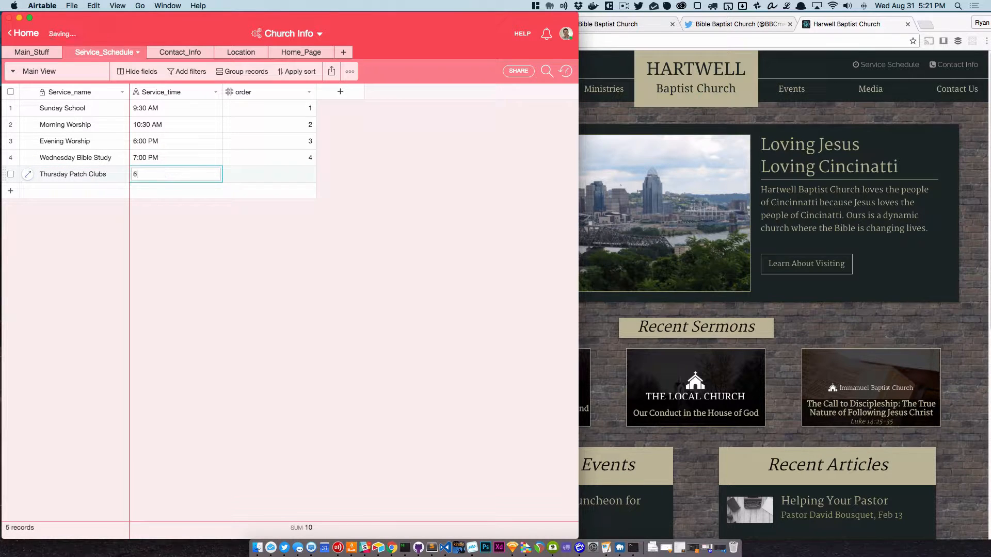
{"action": "type", "text": ":30 PM"}
{"action": "key", "text": "Tab"}
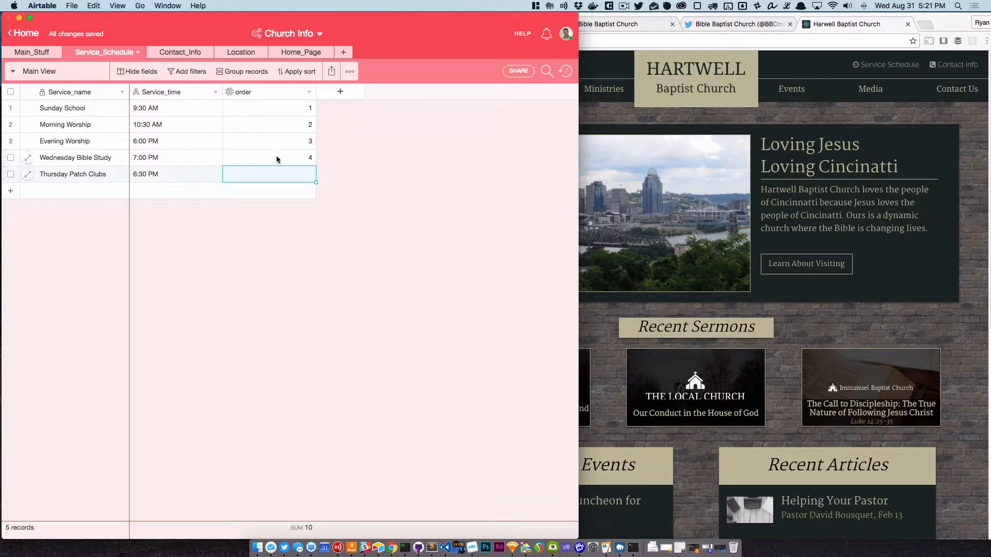
Set the order value of the Thursday Patch Clubs record to 5.
{"action": "double_click", "coordinate": [300, 176]}
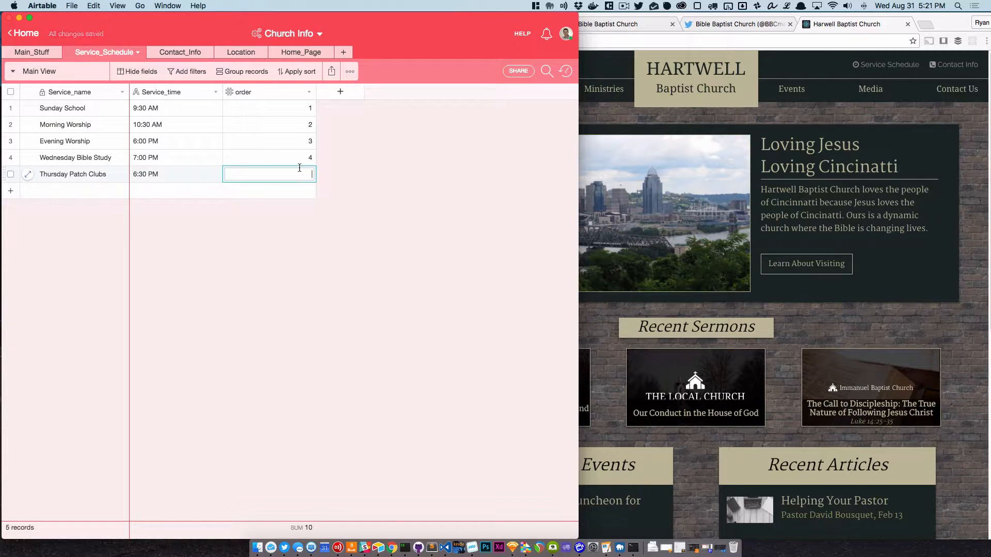
{"action": "type", "text": "8"}
{"action": "mouse_move", "coordinate": [6, 124]}
{"action": "left_mouse_down"}
{"action": "mouse_move", "coordinate": [5, 160]}
{"action": "mouse_move", "coordinate": [5, 123]}
{"action": "left_mouse_up"}
{"action": "double_click", "coordinate": [298, 170]}
{"action": "type", "text": "5"}
{"action": "left_click", "coordinate": [284, 224]}
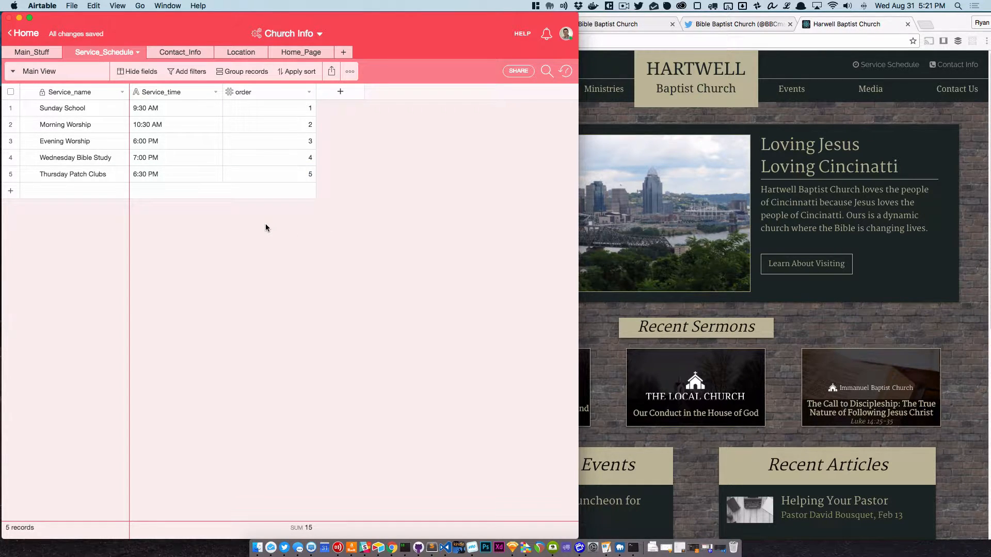
Switch to Chrome, view the church website's Service Schedule popup, and close it.
{"action": "left_click", "coordinate": [832, 77]}
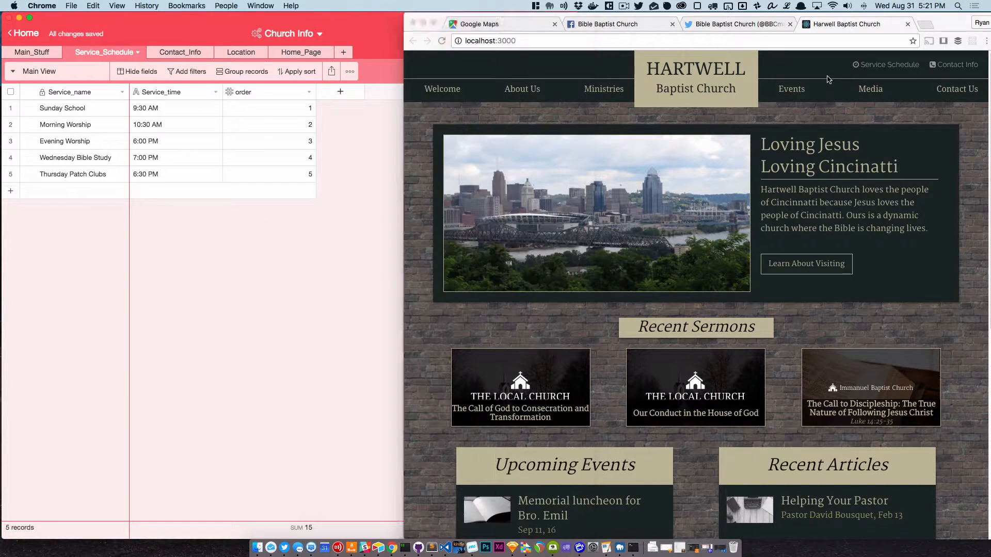
{"action": "left_click", "coordinate": [878, 67]}
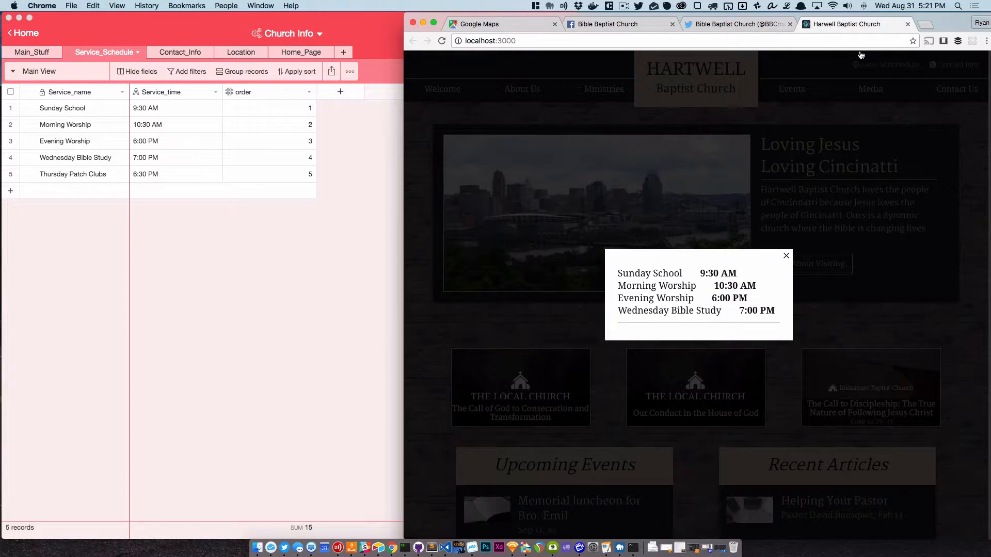
{"action": "left_click", "coordinate": [786, 255]}
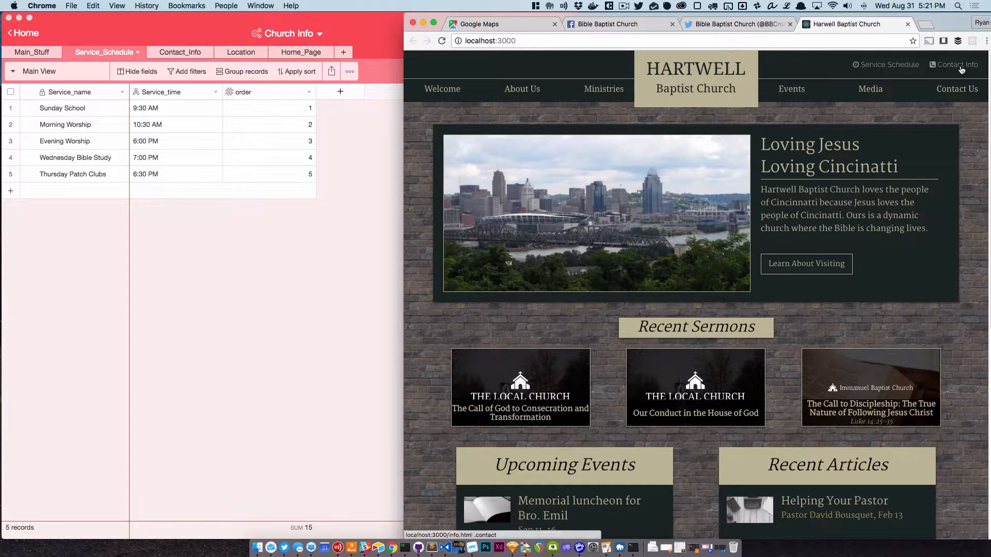
In Airtable, open the Contact_Info table and expand its record to show all fields.
{"action": "left_click", "coordinate": [185, 51]}
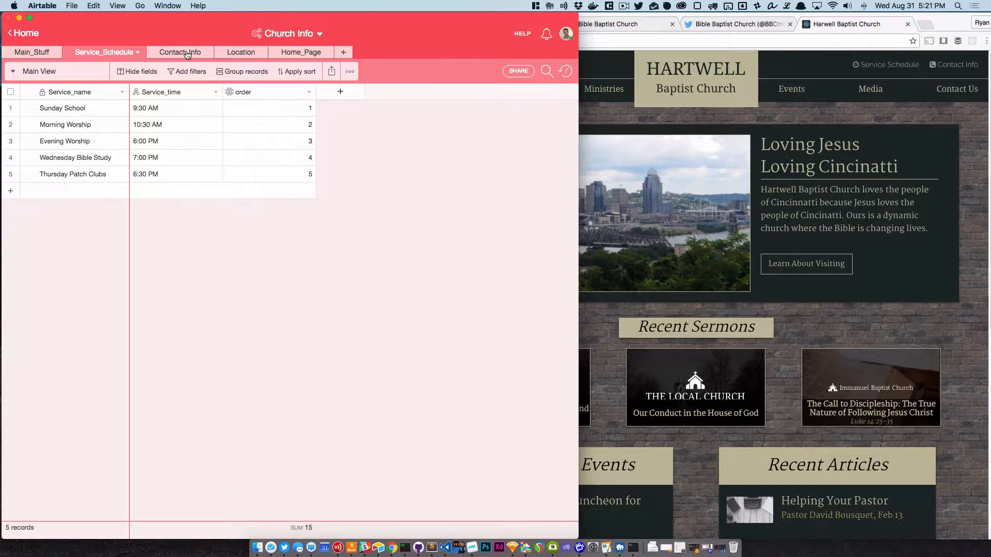
{"action": "left_click", "coordinate": [182, 58]}
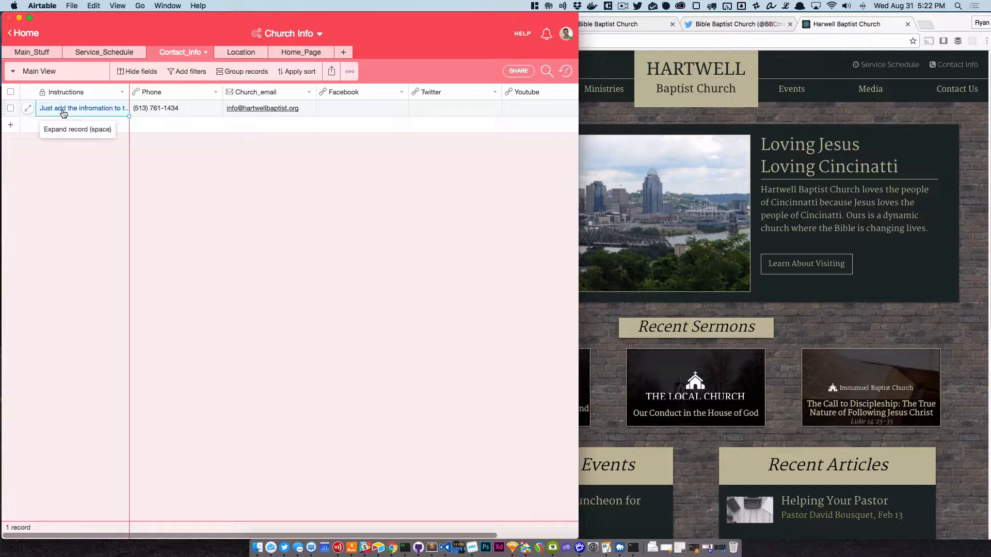
{"action": "left_click", "coordinate": [28, 108]}
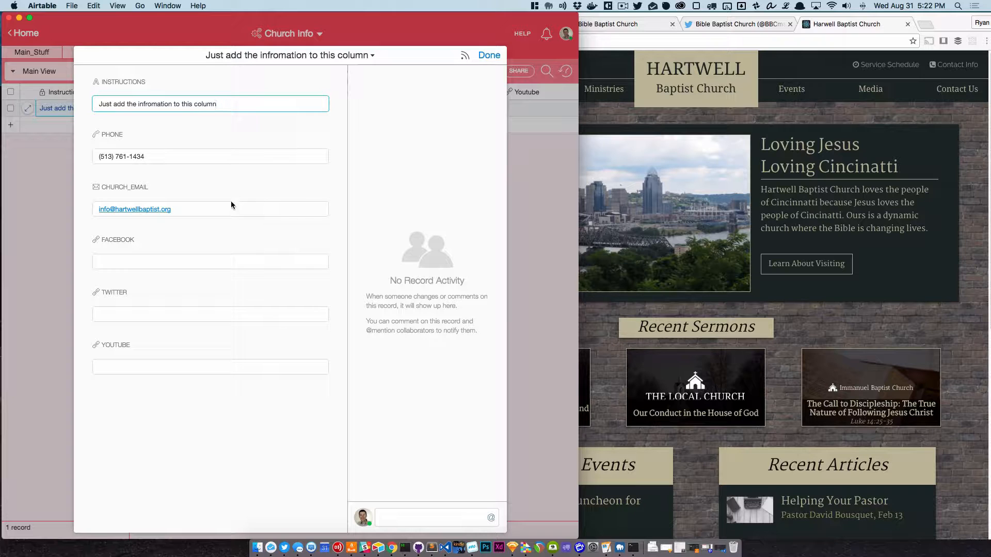
{"action": "left_click", "coordinate": [248, 258]}
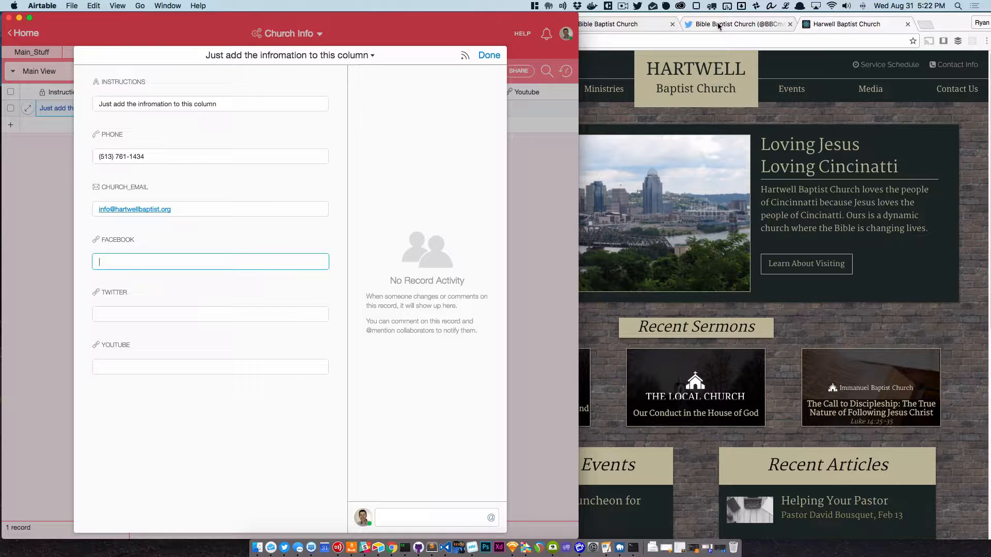
{"action": "left_click", "coordinate": [639, 24]}
{"action": "left_click", "coordinate": [679, 39]}
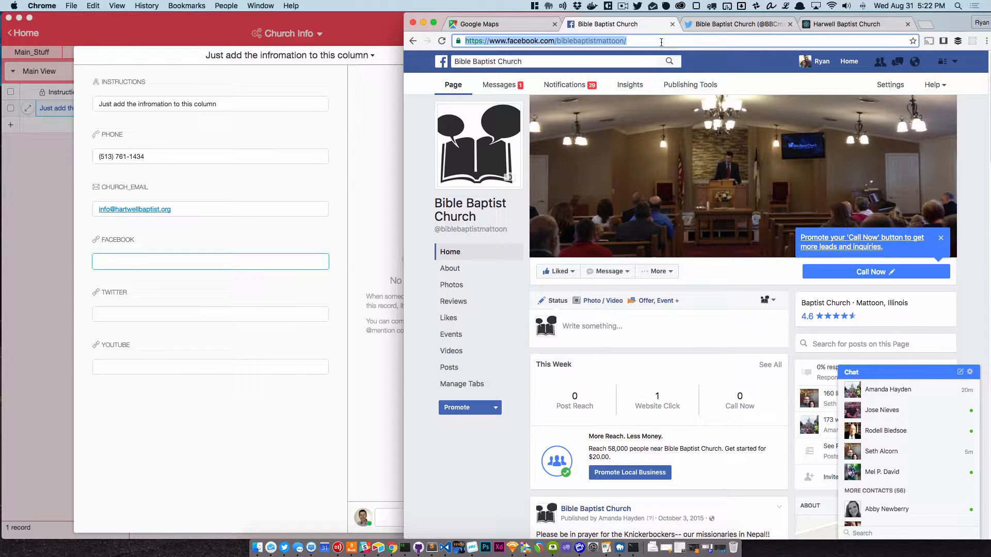
{"action": "right_click", "coordinate": [616, 42]}
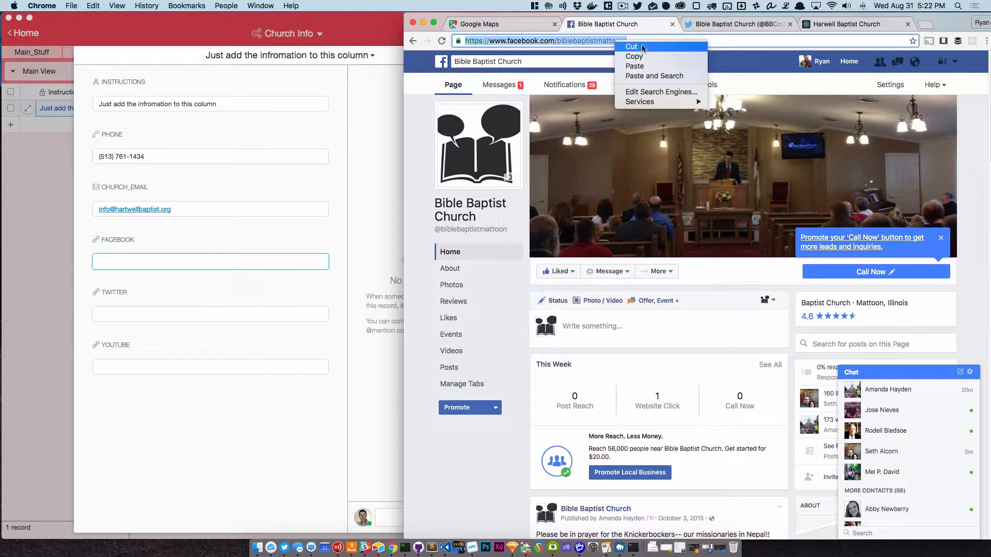
{"action": "left_click", "coordinate": [635, 56]}
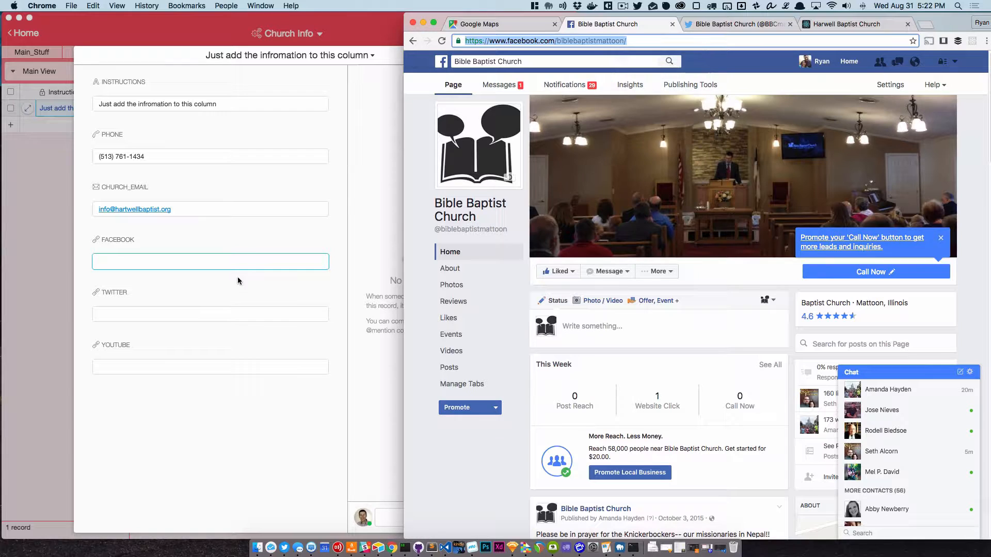
{"action": "left_click", "coordinate": [239, 262]}
{"action": "key", "text": "super+v"}
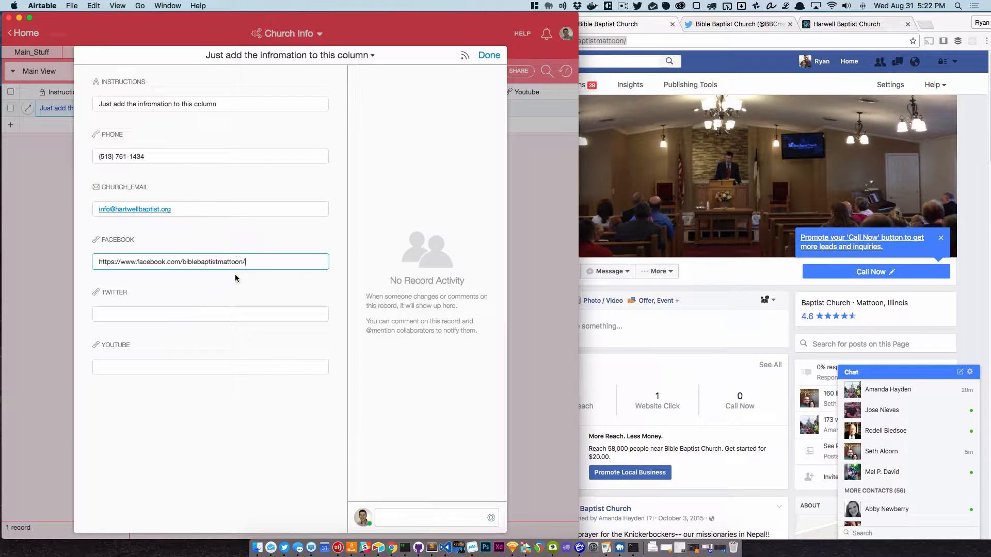
{"action": "left_click", "coordinate": [237, 315]}
{"action": "left_click", "coordinate": [704, 27]}
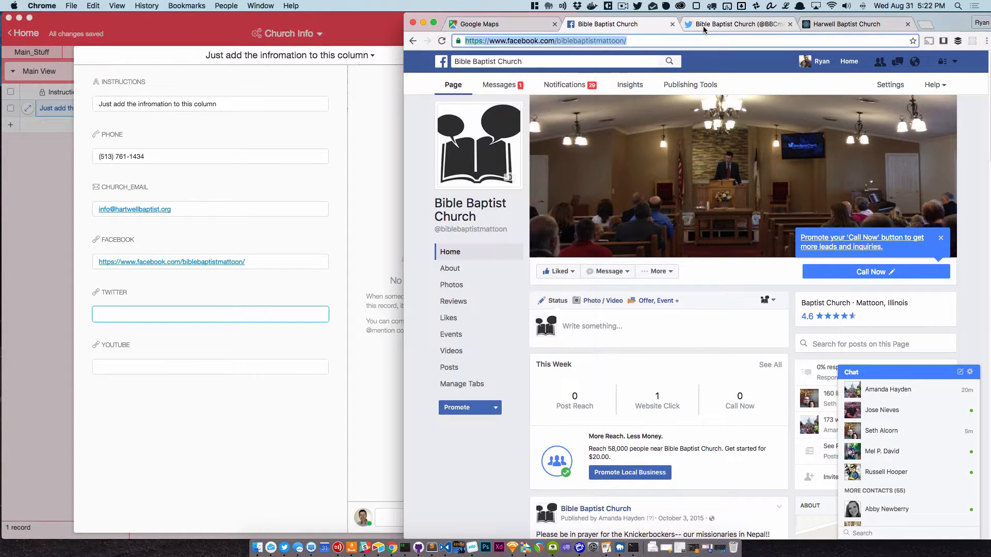
{"action": "left_click", "coordinate": [670, 40]}
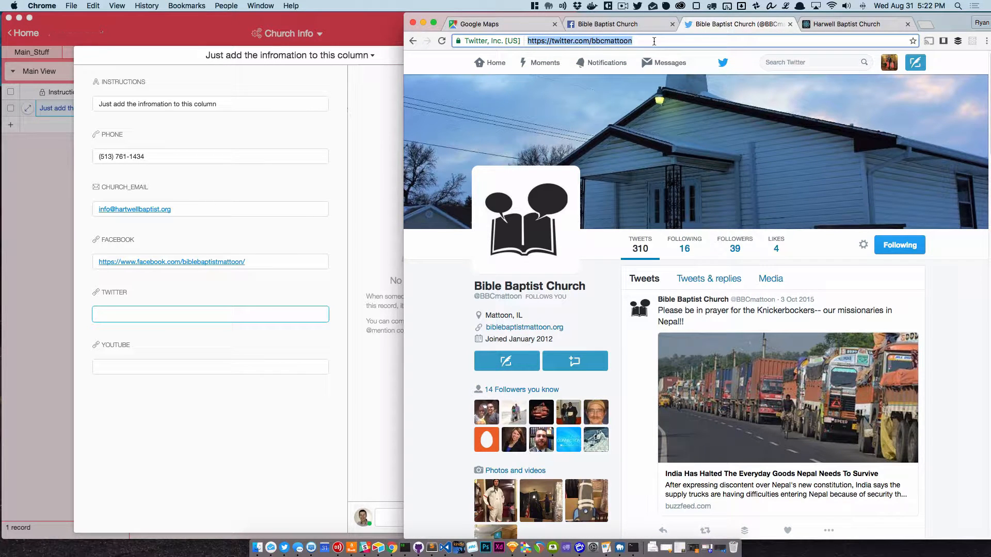
{"action": "right_click", "coordinate": [653, 42]}
{"action": "left_click", "coordinate": [667, 55]}
{"action": "left_click", "coordinate": [254, 315]}
{"action": "key", "text": "super+v"}
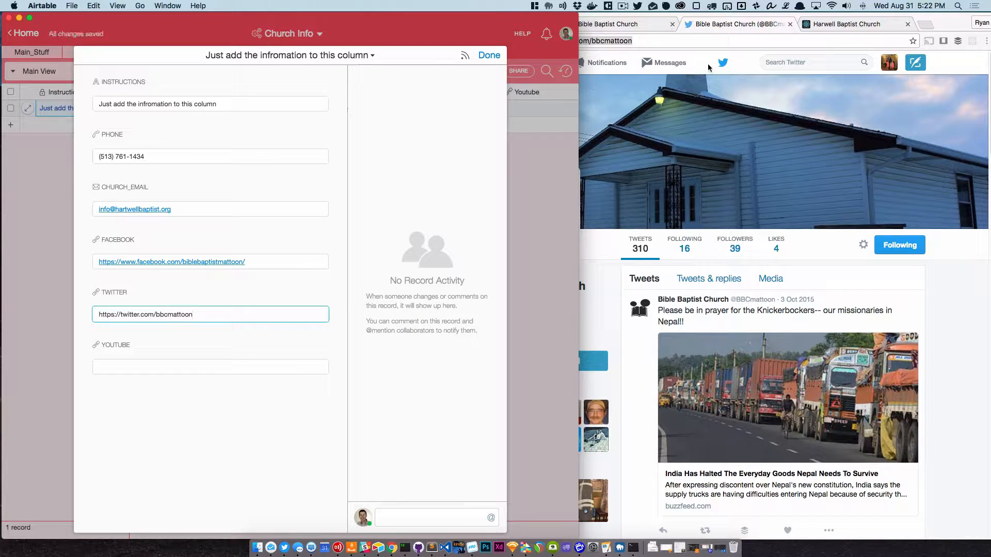
{"action": "left_click", "coordinate": [645, 24]}
{"action": "left_click", "coordinate": [644, 25]}
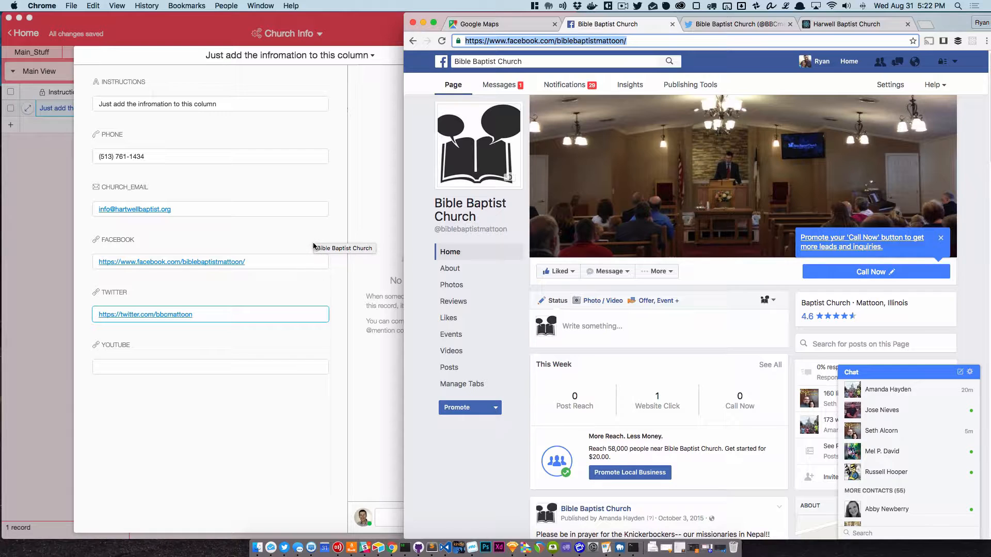
{"action": "left_click", "coordinate": [309, 237]}
{"action": "left_click", "coordinate": [496, 57]}
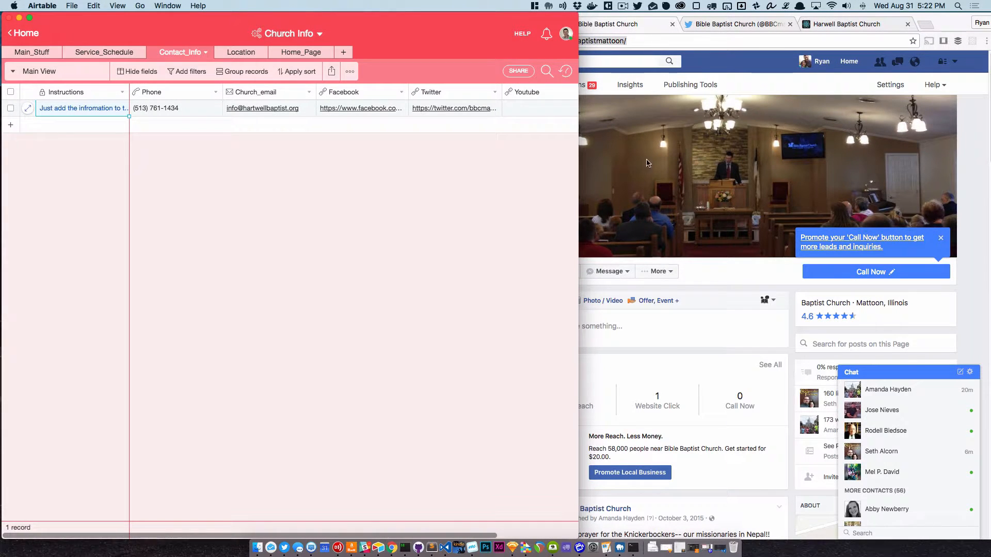
Switch to Chrome, view the Contact Info popup on the Hartwell Baptist Church website, and close it.
{"action": "left_click", "coordinate": [637, 29]}
{"action": "left_click", "coordinate": [505, 26]}
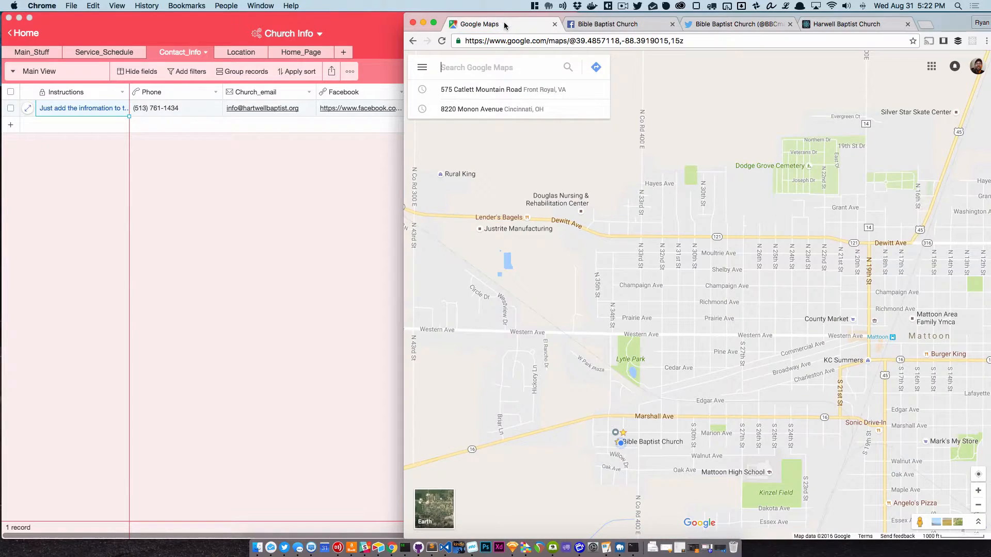
{"action": "left_click", "coordinate": [621, 25]}
{"action": "left_click", "coordinate": [829, 26]}
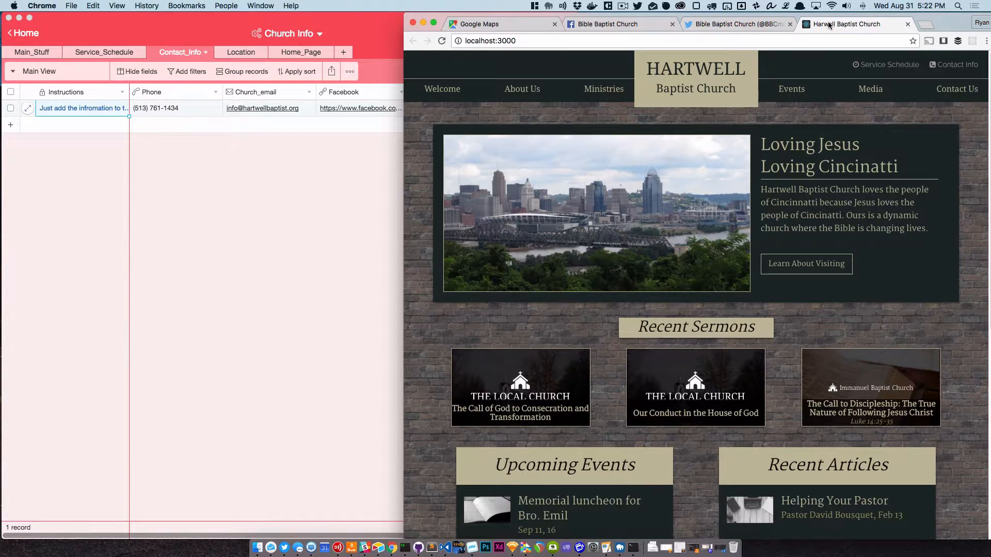
{"action": "left_click", "coordinate": [948, 65]}
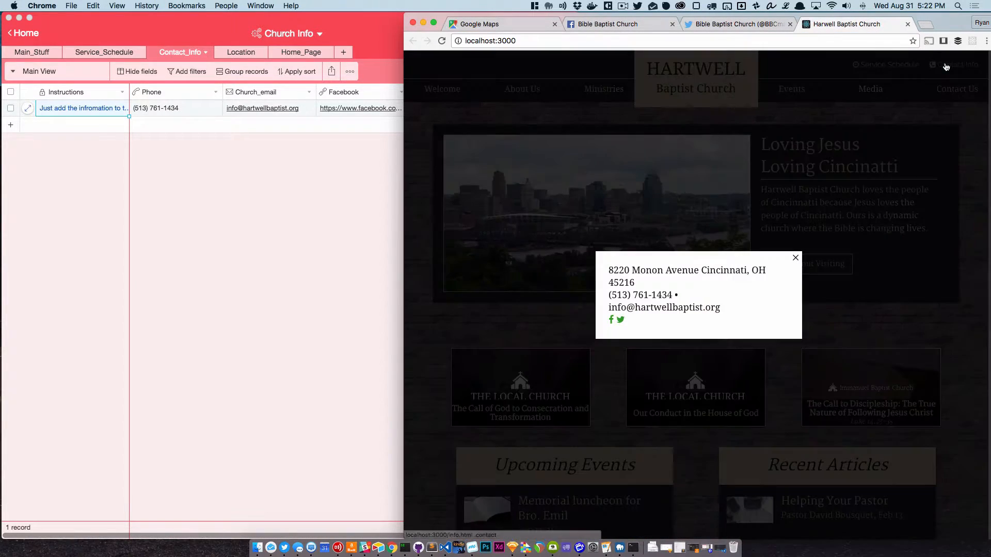
{"action": "left_click", "coordinate": [795, 257]}
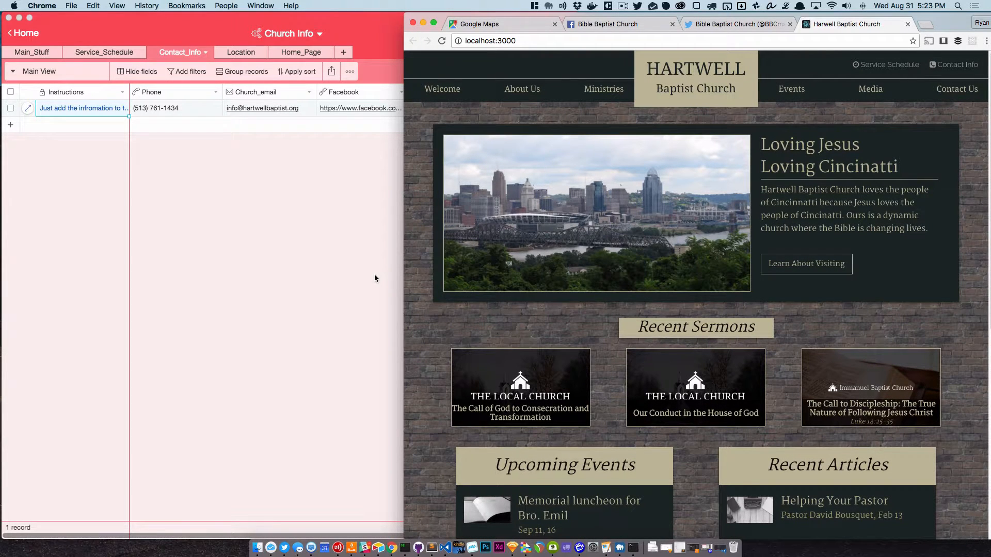
Switch to Airtable and open the Location table of the Church Info base.
{"action": "left_click", "coordinate": [243, 51]}
{"action": "double_click", "coordinate": [246, 51]}
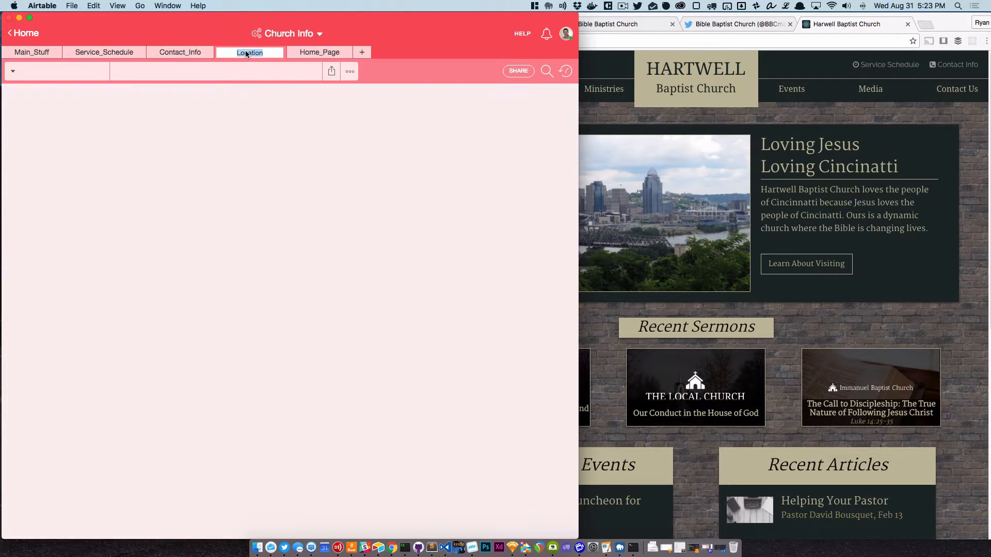
{"action": "left_click", "coordinate": [248, 147]}
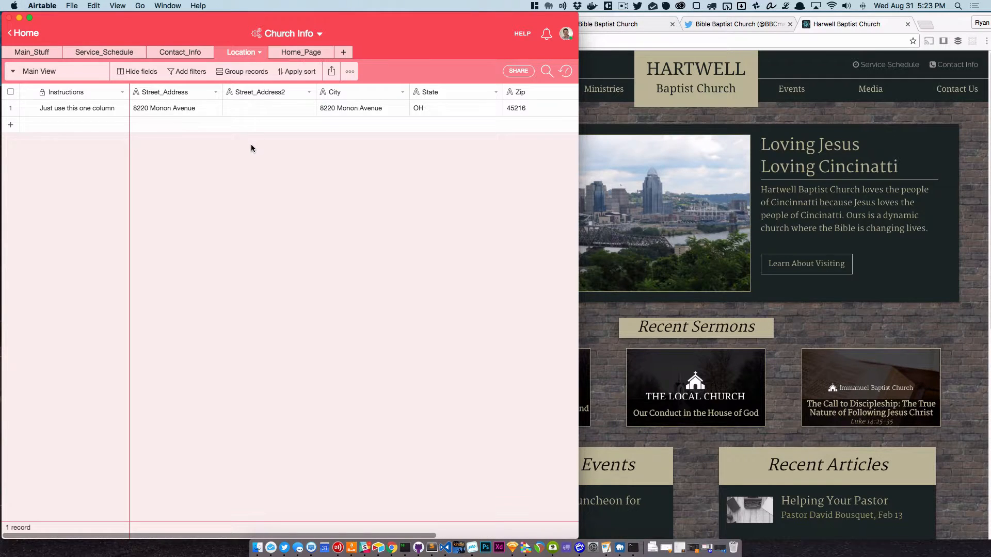
In Chrome, check where the address appears on the Hartwell Baptist Church website, in the Contact Info popup and in the page footer.
{"action": "left_click", "coordinate": [958, 69]}
{"action": "left_click", "coordinate": [956, 69]}
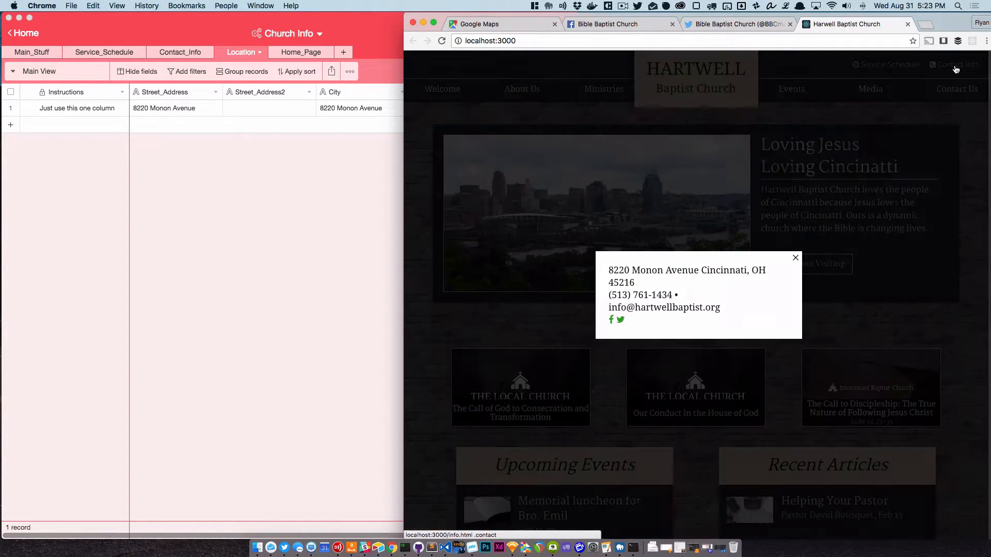
{"action": "left_click", "coordinate": [796, 257]}
{"action": "scroll", "coordinate": [583, 331], "scroll_direction": "down", "scroll_amount": 10}
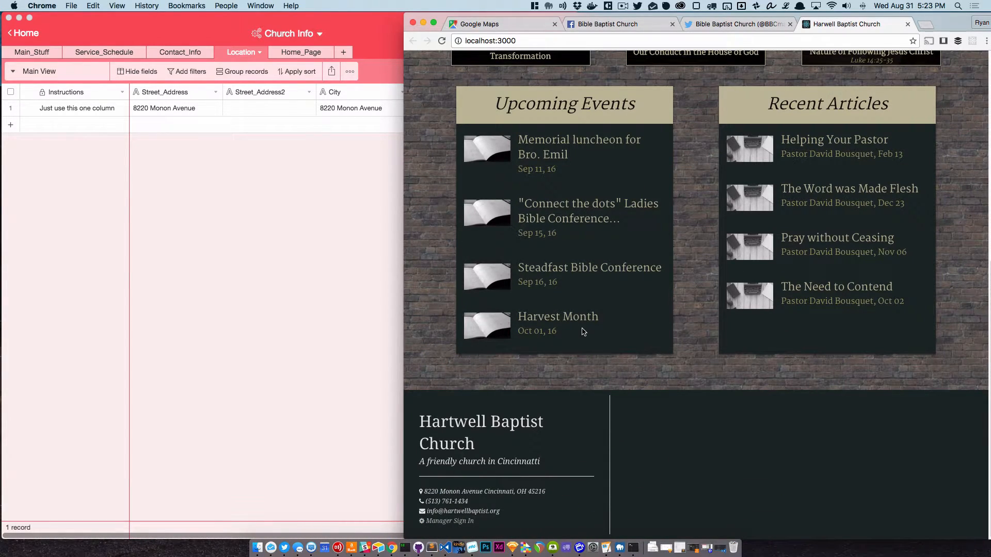
{"action": "scroll", "coordinate": [583, 332], "scroll_direction": "up", "scroll_amount": 7}
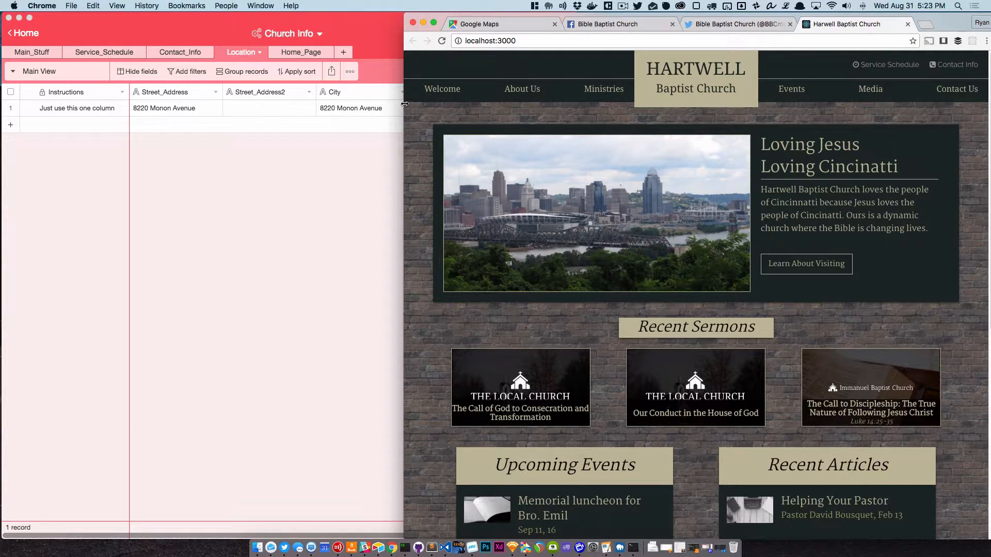
In Airtable, set the City of the Location record to Cincinnatti.
{"action": "left_click", "coordinate": [366, 105]}
{"action": "left_click", "coordinate": [364, 107]}
{"action": "double_click", "coordinate": [365, 106]}
{"action": "type", "text": "Cincinnat"}
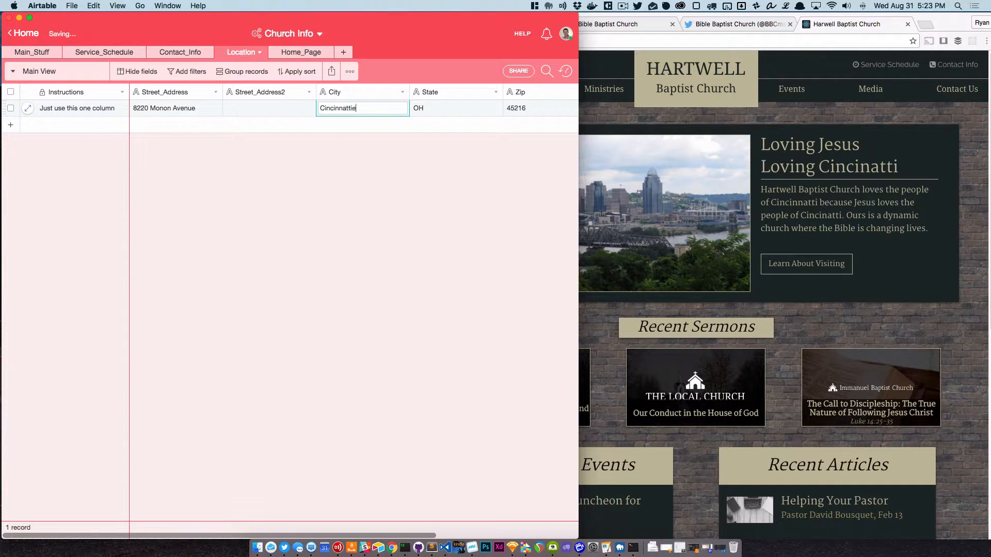
{"action": "type", "text": "tie"}
{"action": "key", "text": "BackSpace"}
{"action": "left_click", "coordinate": [458, 107]}
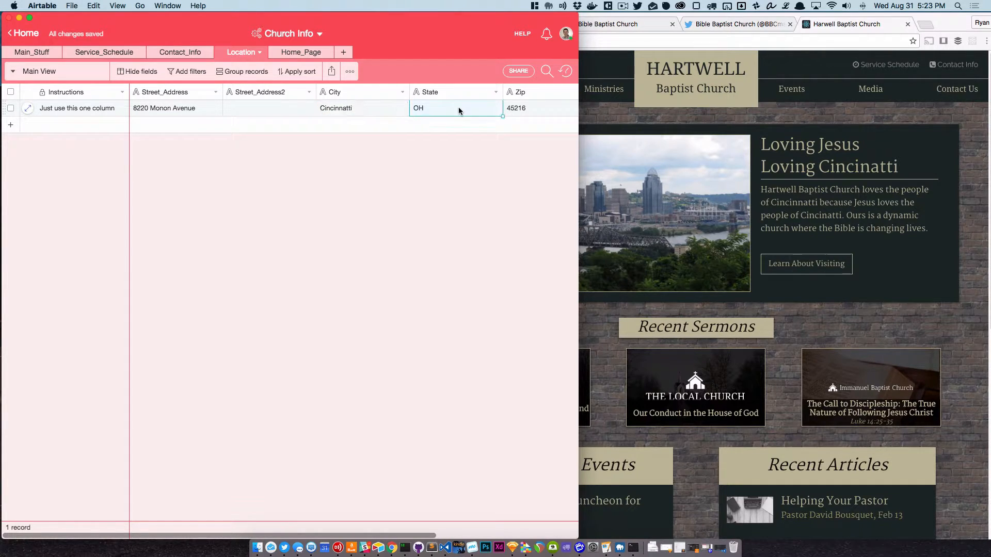
Expand the Location record to show all its fields down to the Google Maps embed code.
{"action": "left_click", "coordinate": [537, 110]}
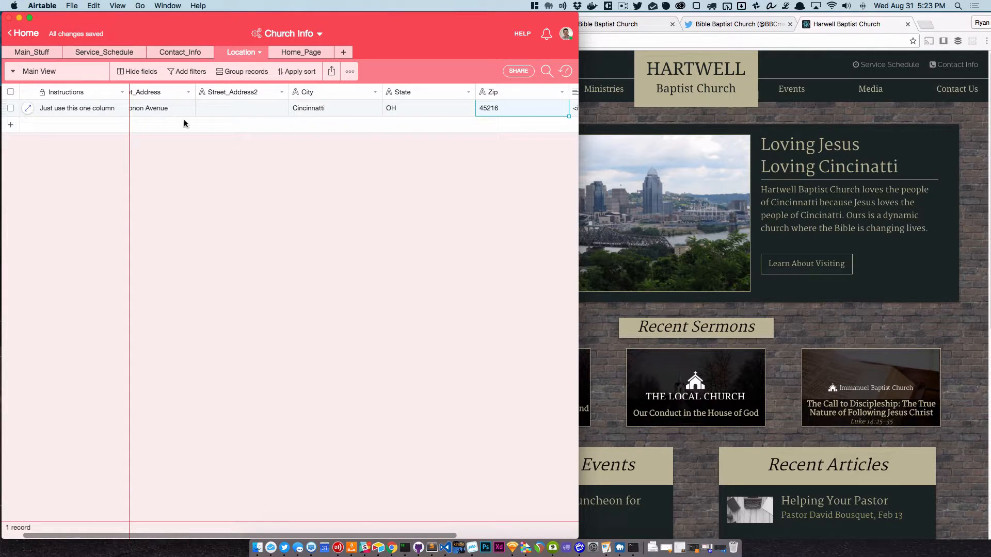
{"action": "left_click", "coordinate": [98, 112]}
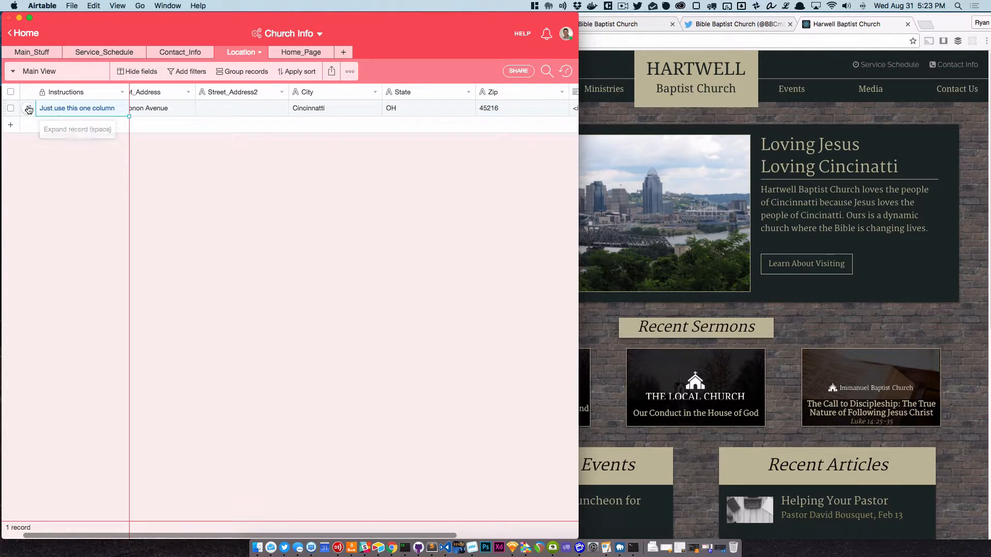
{"action": "key", "text": "space"}
{"action": "scroll", "coordinate": [272, 181], "scroll_direction": "down", "scroll_amount": 1}
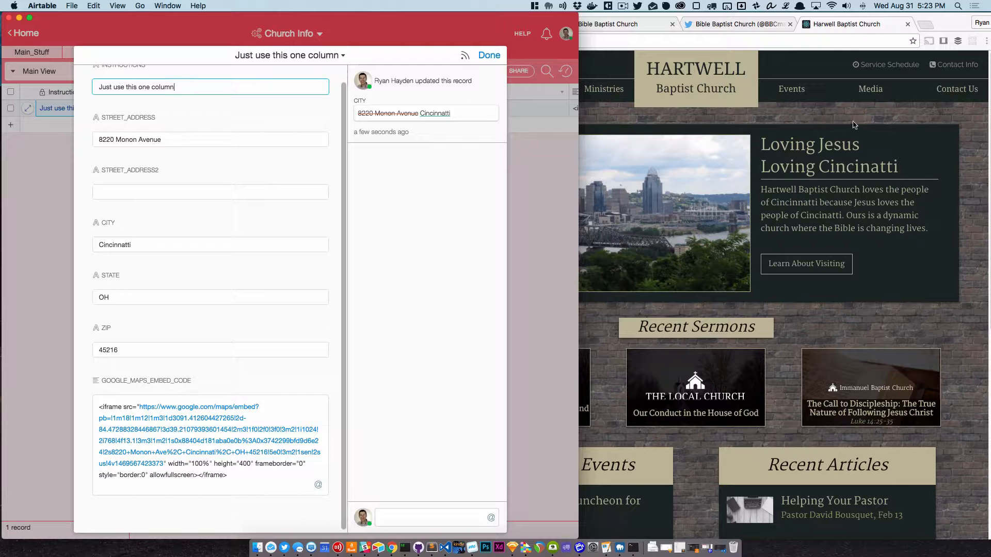
In Chrome's Google Maps page, search for "bible" and open the suggested Bible Baptist Church in Mattoon.
{"action": "left_click", "coordinate": [803, 118]}
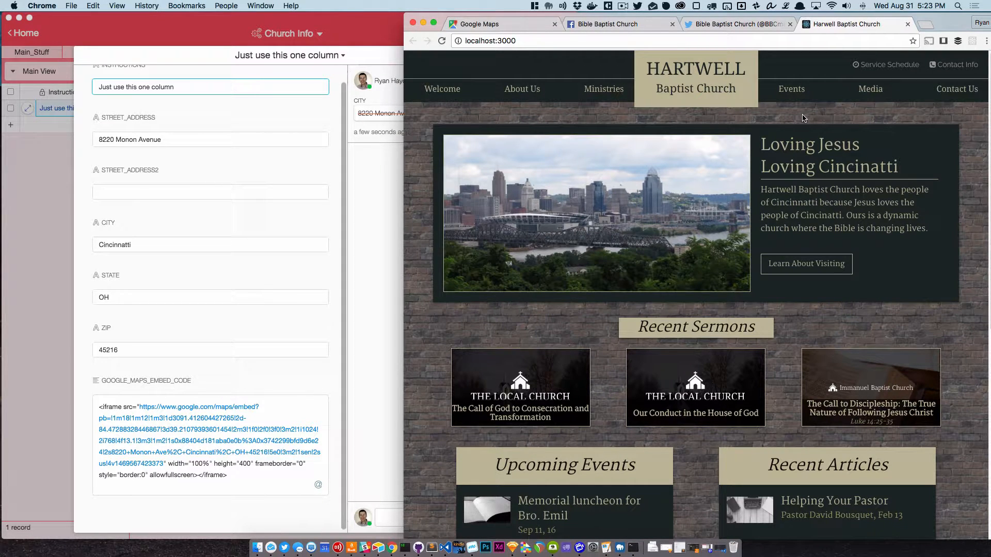
{"action": "left_click", "coordinate": [525, 22]}
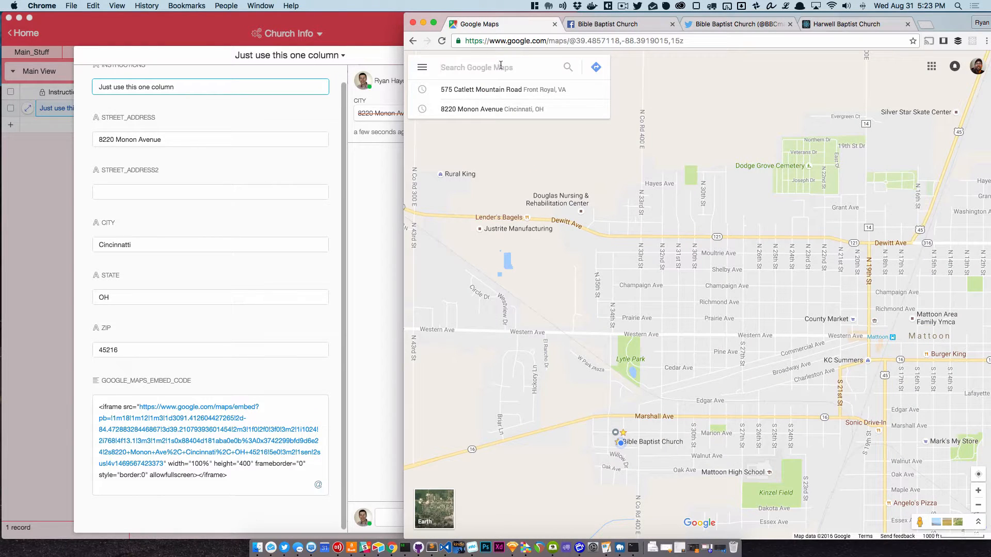
{"action": "type", "text": "bible"}
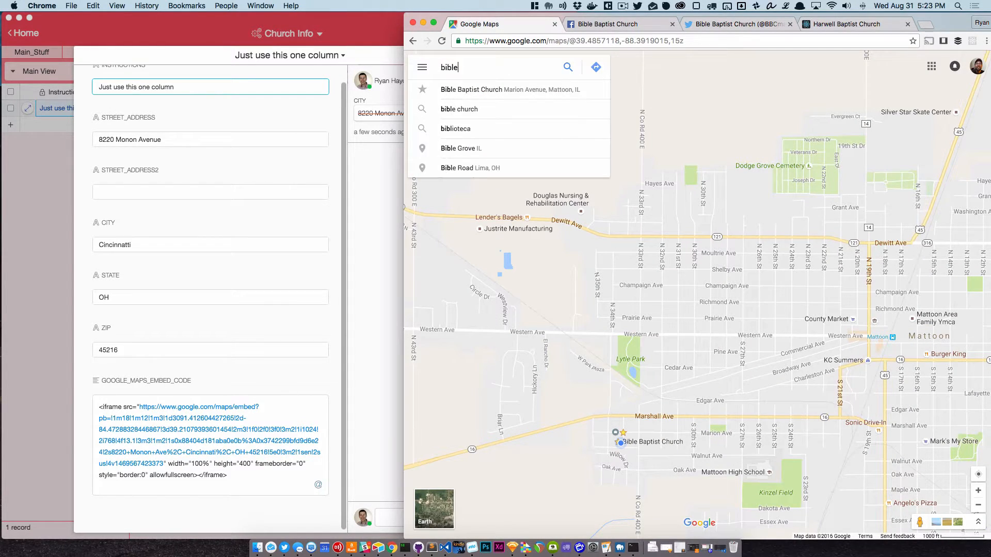
{"action": "key", "text": "Down"}
{"action": "key", "text": "Return"}
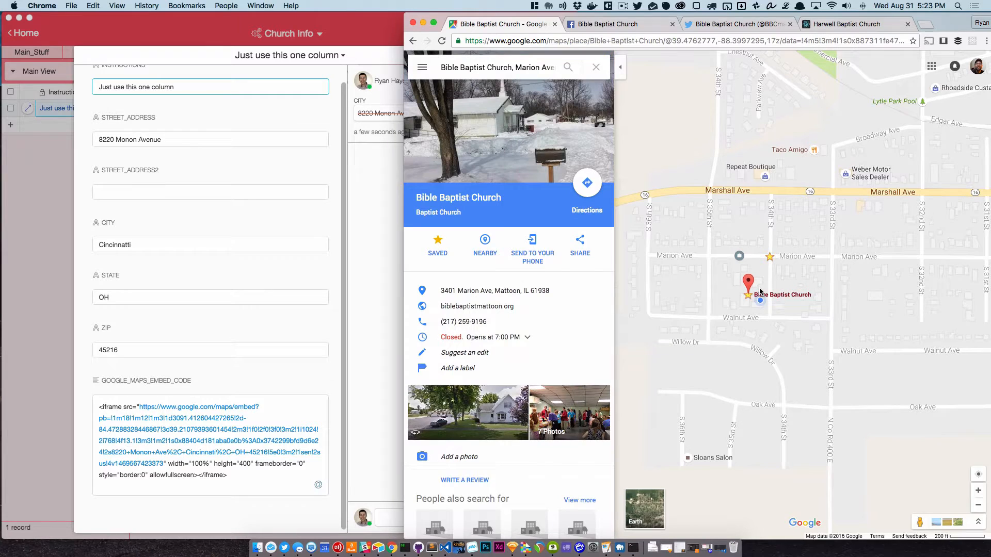
Copy the church's map embed code from Google Maps and replace the Google_Maps_Embed_Code in the Airtable Location record with it.
{"action": "left_click", "coordinate": [580, 242]}
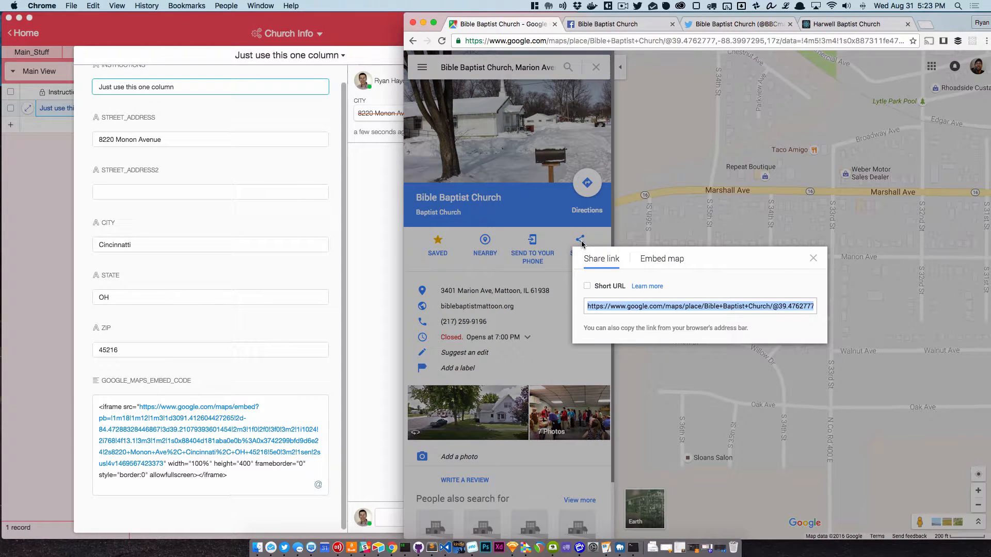
{"action": "left_click", "coordinate": [679, 259]}
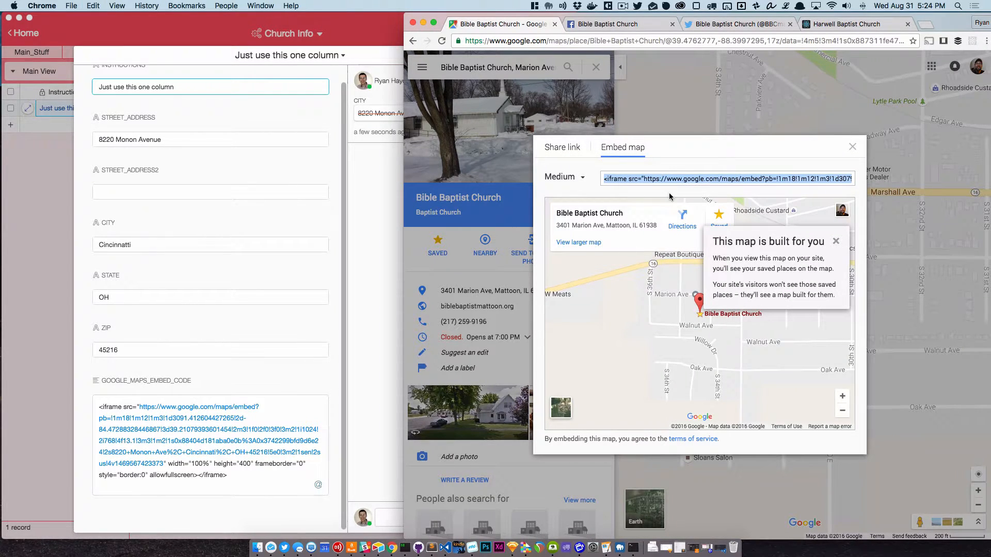
{"action": "left_click", "coordinate": [140, 481]}
{"action": "left_click_drag", "start_coordinate": [239, 481], "coordinate": [80, 405]}
{"action": "key", "text": "super+v"}
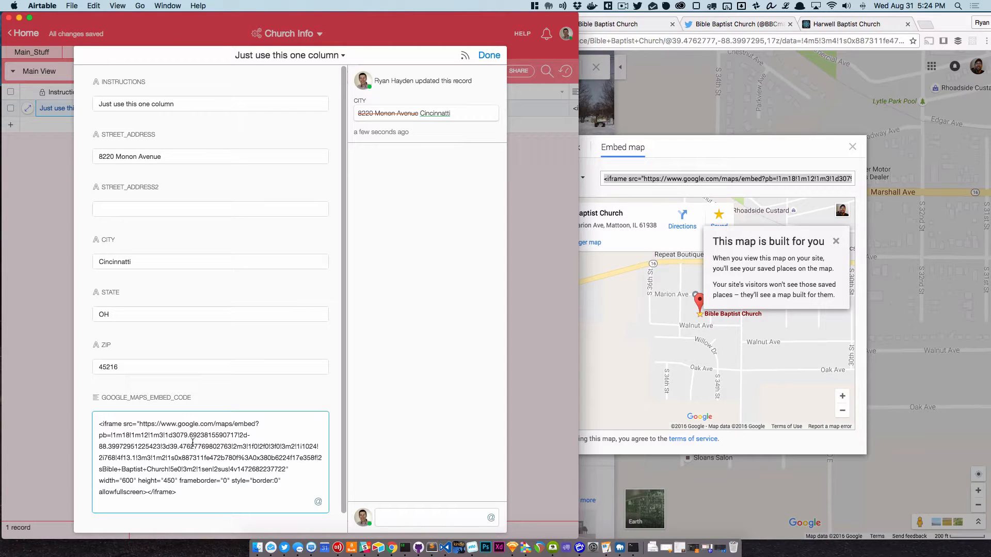
In the pasted embed code, set the iframe width to 100% and the height to 400.
{"action": "double_click", "coordinate": [128, 480]}
{"action": "type", "text": "100"}
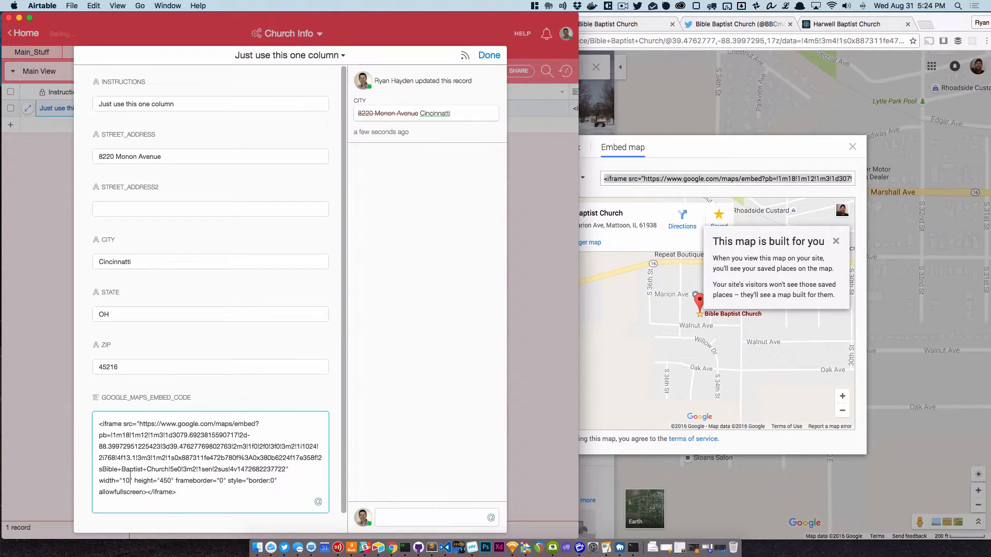
{"action": "type", "text": "%"}
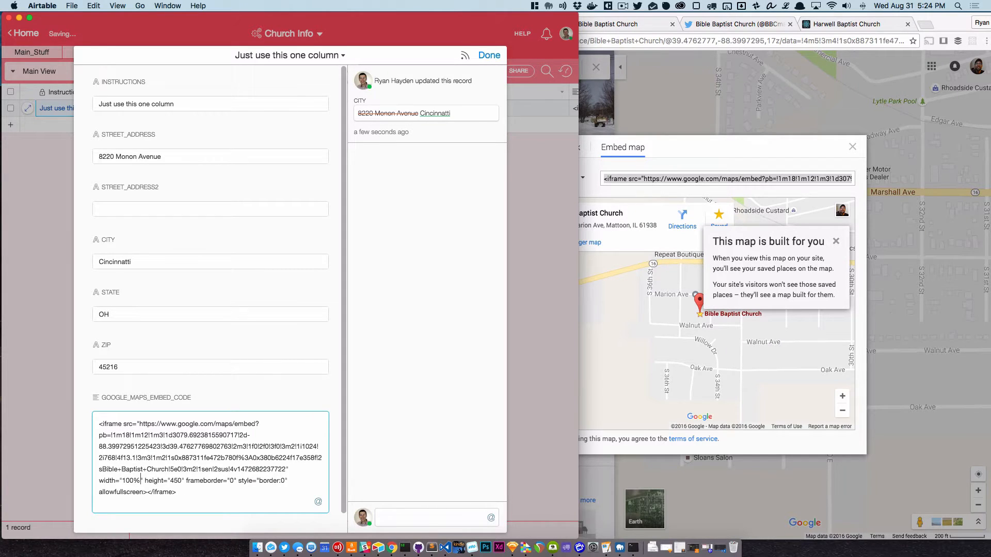
{"action": "double_click", "coordinate": [177, 481]}
{"action": "type", "text": "4000"}
{"action": "key", "text": "BackSpace"}
{"action": "scroll", "coordinate": [175, 483], "scroll_direction": "down", "scroll_amount": 1}
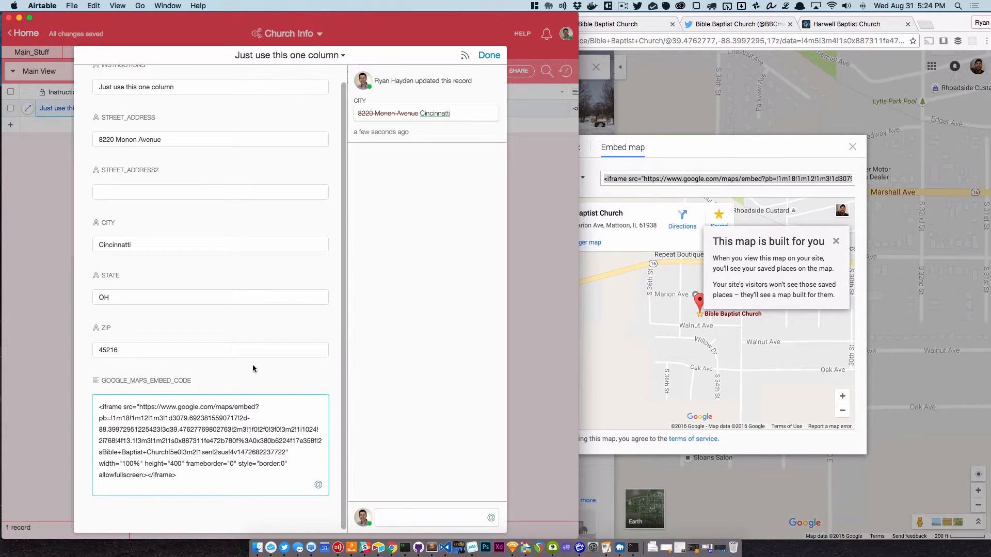
Close the map sharing dialog in Chrome, return to Airtable and close the Location record.
{"action": "left_click", "coordinate": [721, 154]}
{"action": "left_click", "coordinate": [852, 147]}
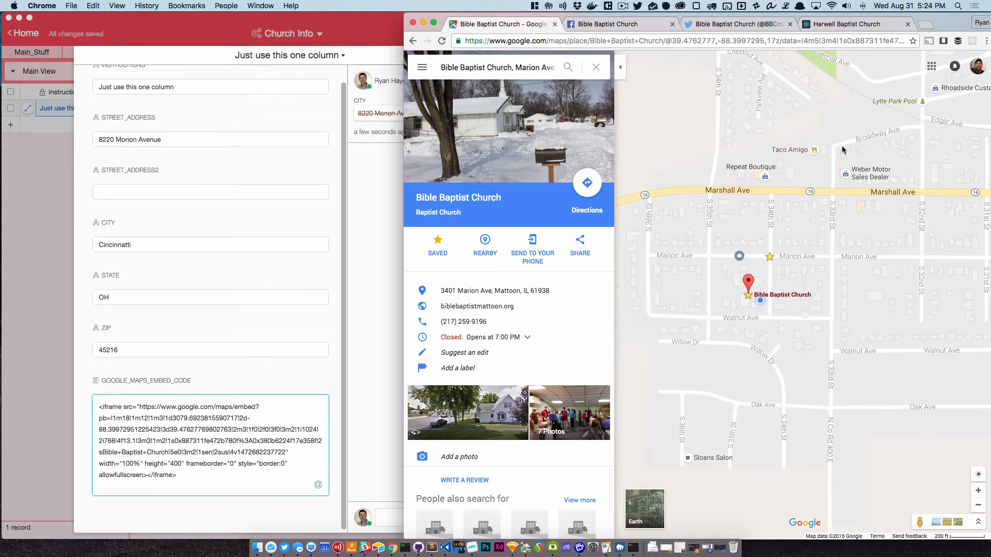
{"action": "left_click", "coordinate": [319, 67]}
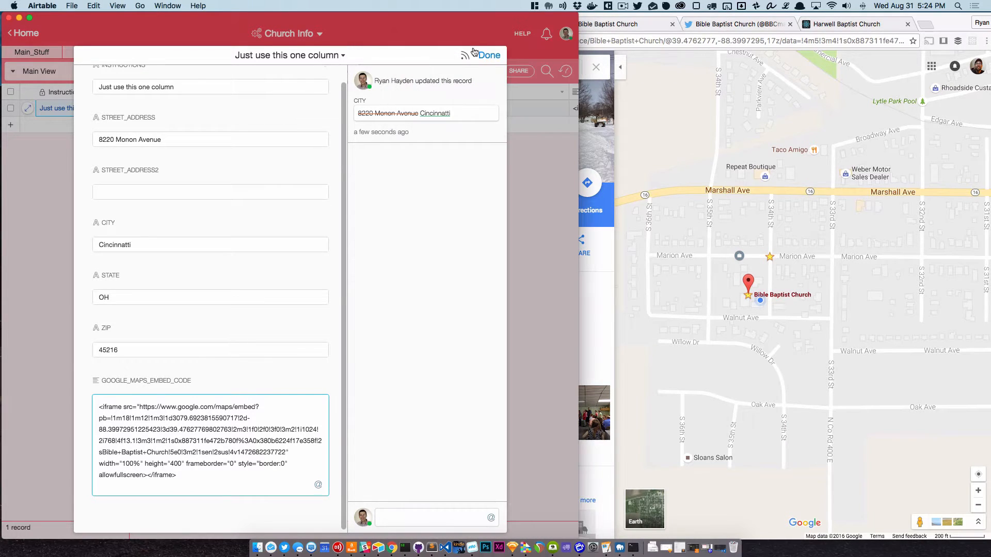
{"action": "left_click", "coordinate": [488, 56]}
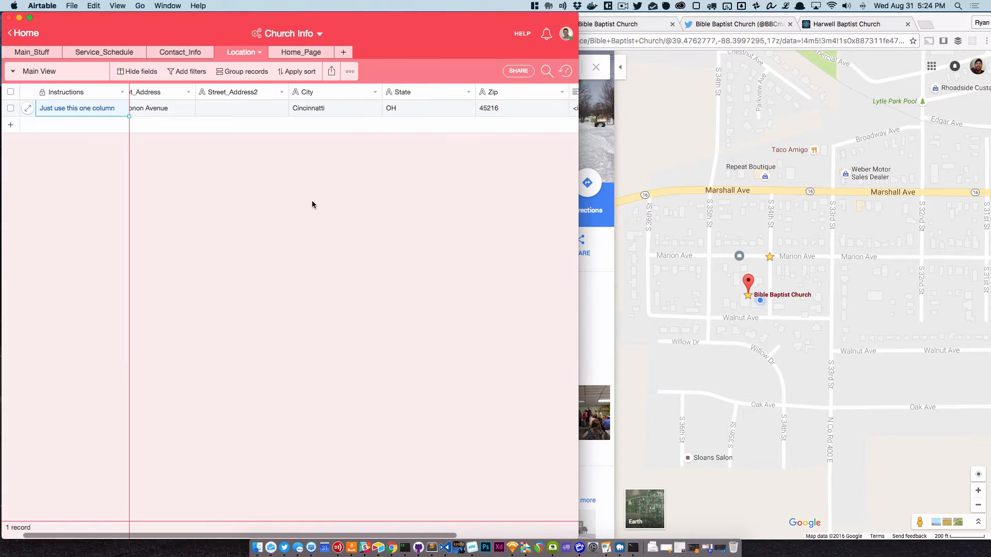
Open the Home_Page table in Airtable and bring up the Hartwell Baptist Church website in Chrome beside it.
{"action": "left_click", "coordinate": [302, 56]}
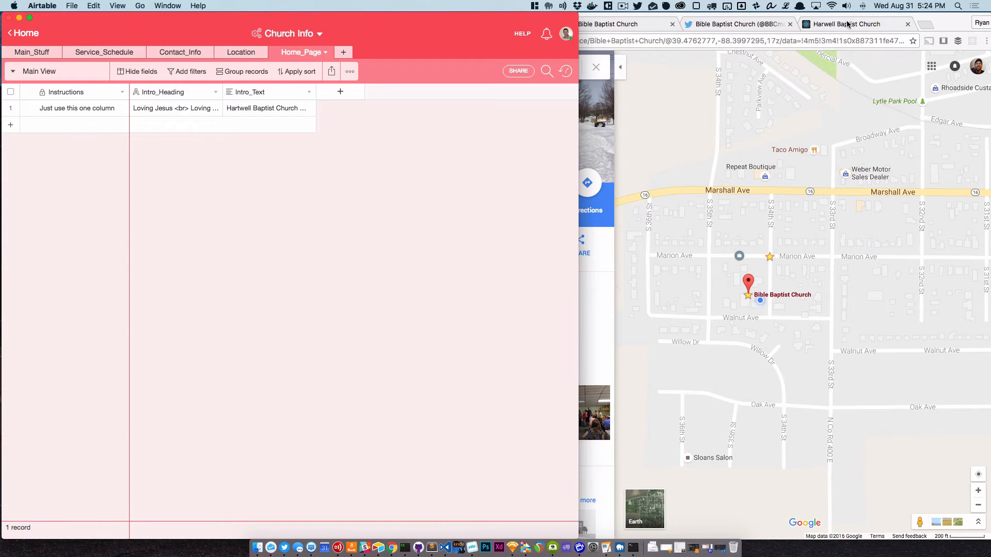
{"action": "left_click", "coordinate": [849, 24]}
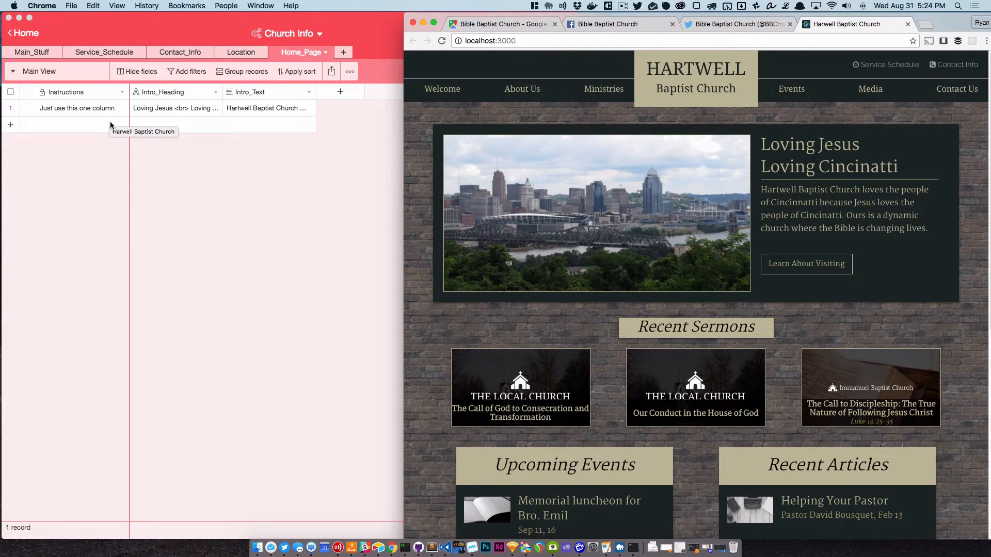